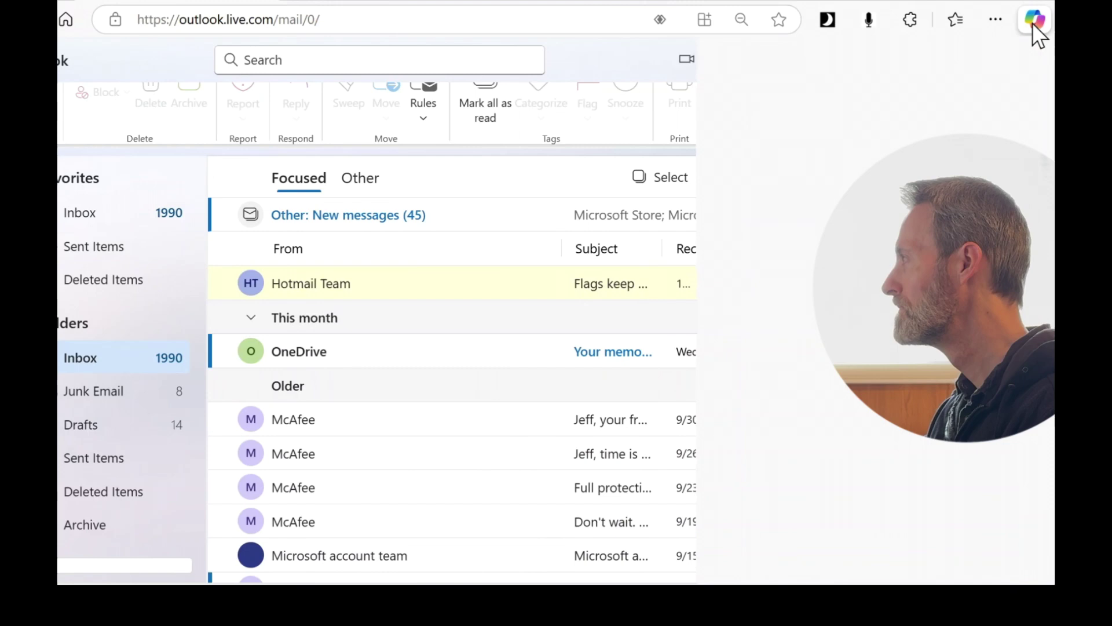
Open the Copilot side pane and start a Vision voice session over the Outlook inbox.
left_click(1034, 20)
left_click(1006, 533)
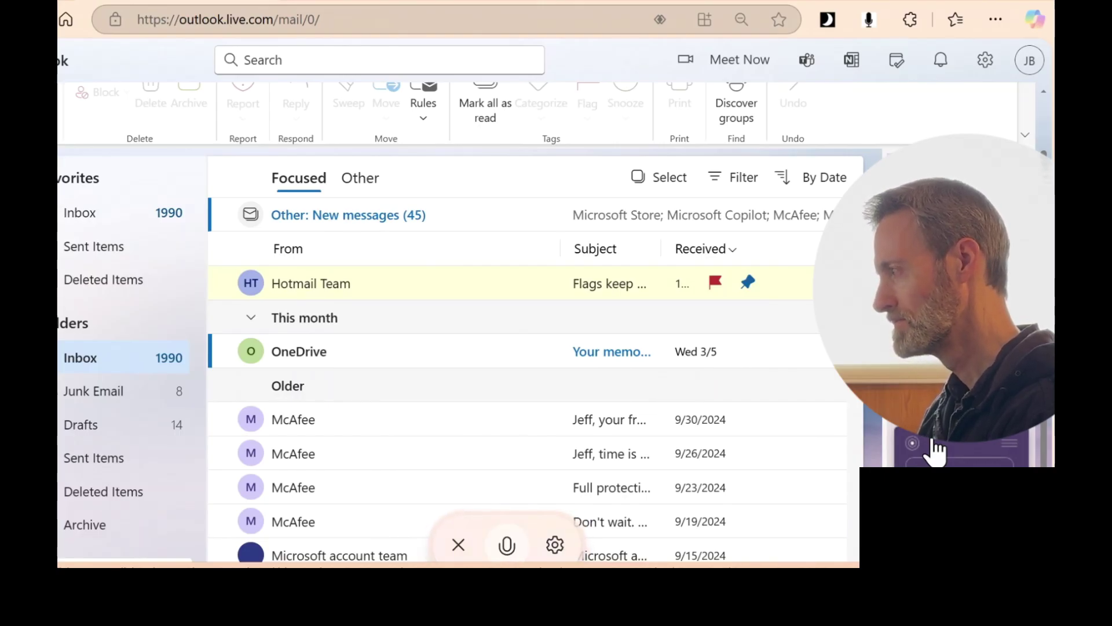
Scroll the Outlook message list down to the older 2024 emails.
scroll(937, 450, "down", 4)
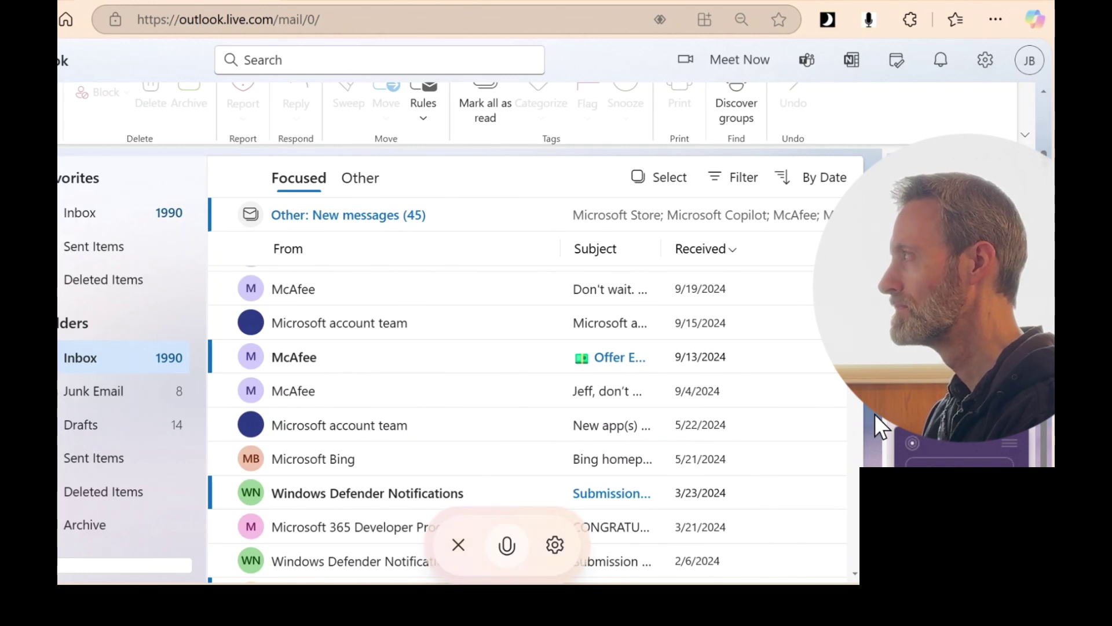
Switch with Ctrl+Tab to the Gmail tab showing the Primary inbox.
key("ctrl+Tab")
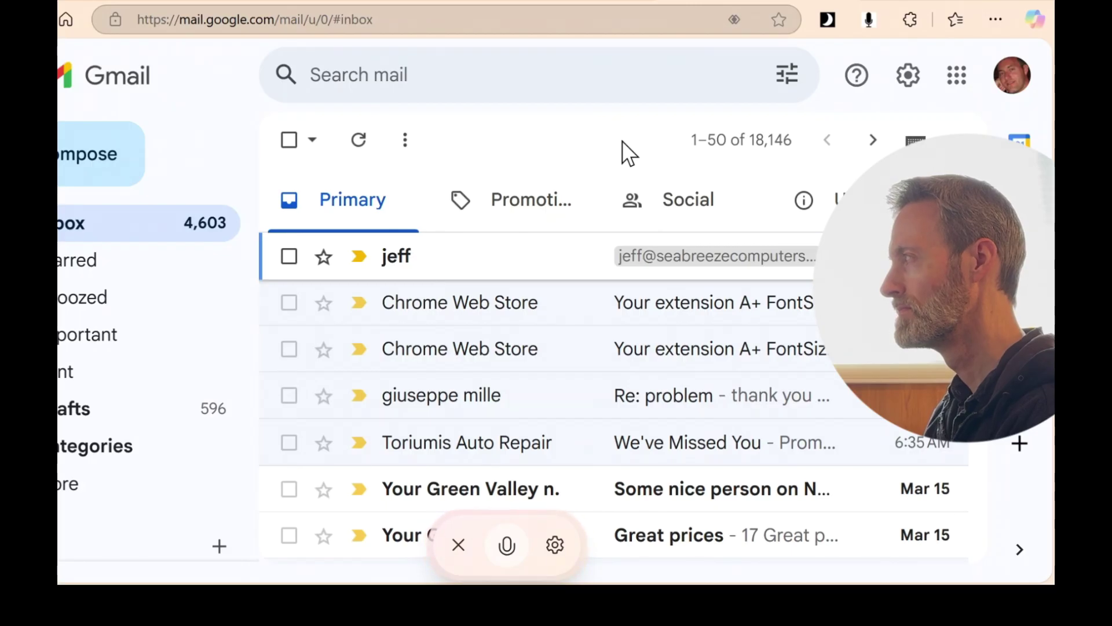
Return to the Outlook tab, which shows the March 16–22, 2025 calendar week.
left_click(194, 2)
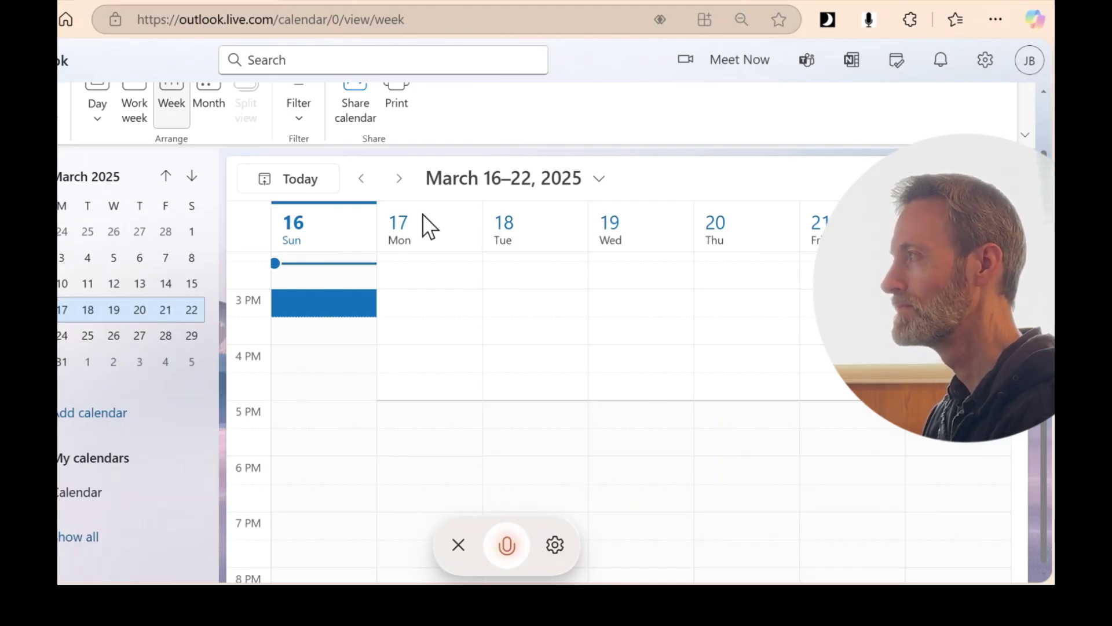
Switch the Outlook calendar from week view to the March 2025 month view.
scroll(112, 181, "up", 2)
left_click(209, 145)
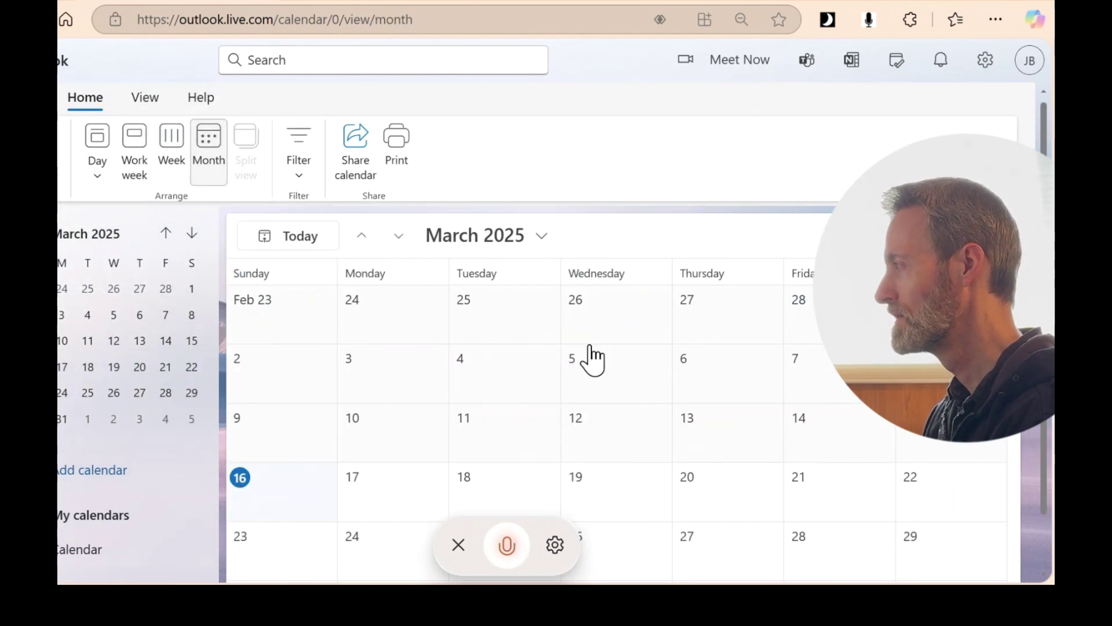
scroll(588, 351, "down", 2)
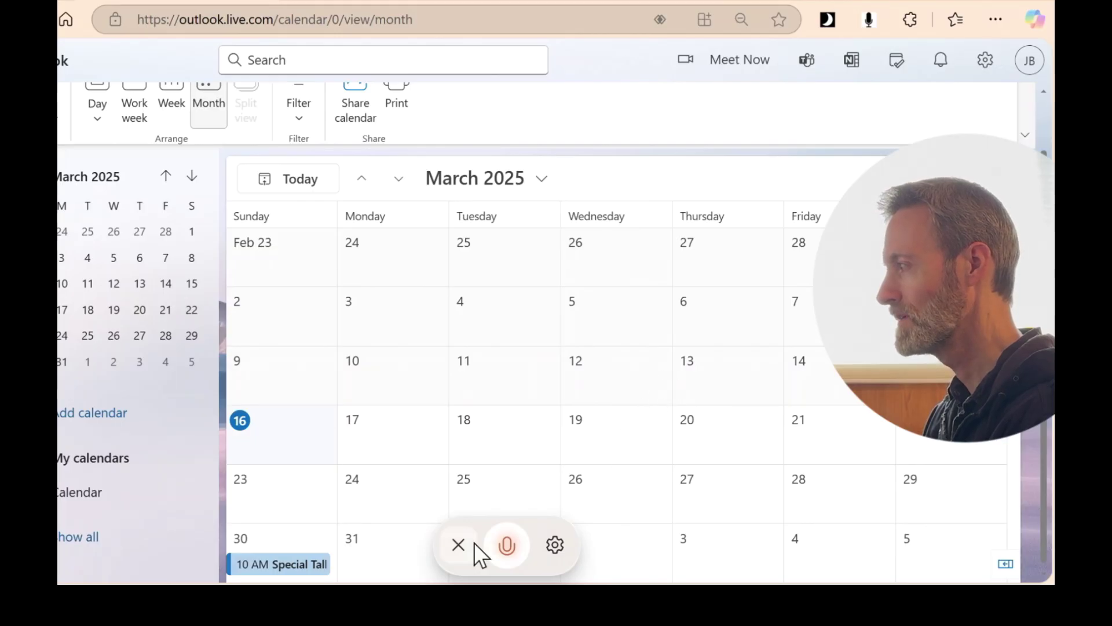
End the voice chat, dismiss the feedback prompt, and restart Copilot voice over the calendar.
left_click(458, 545)
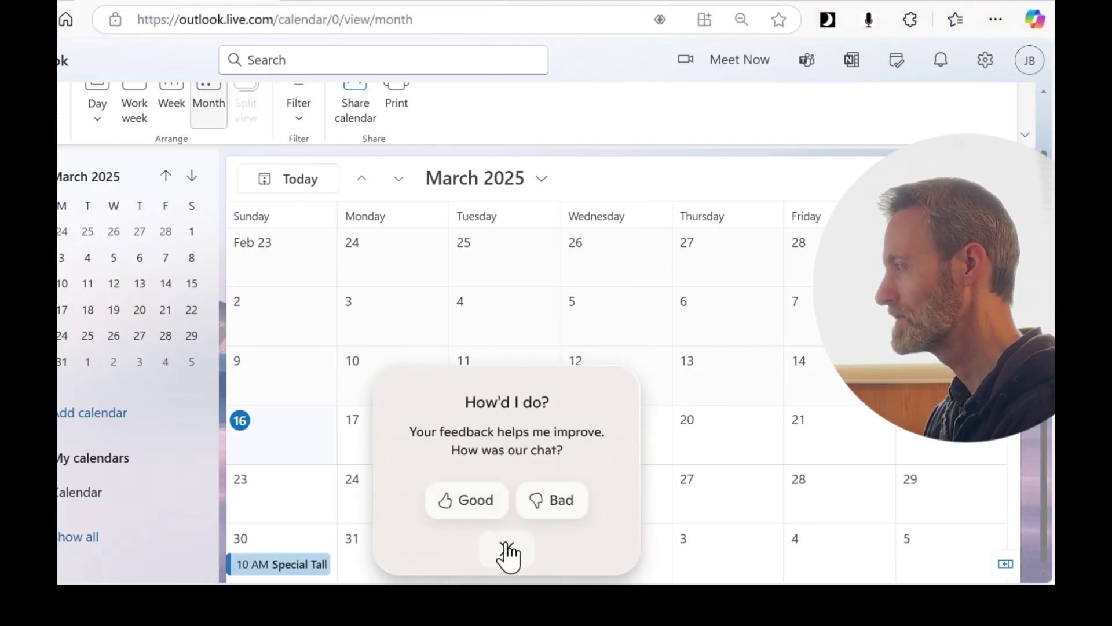
left_click(508, 549)
left_click(1036, 20)
left_click(1036, 21)
left_click(1006, 542)
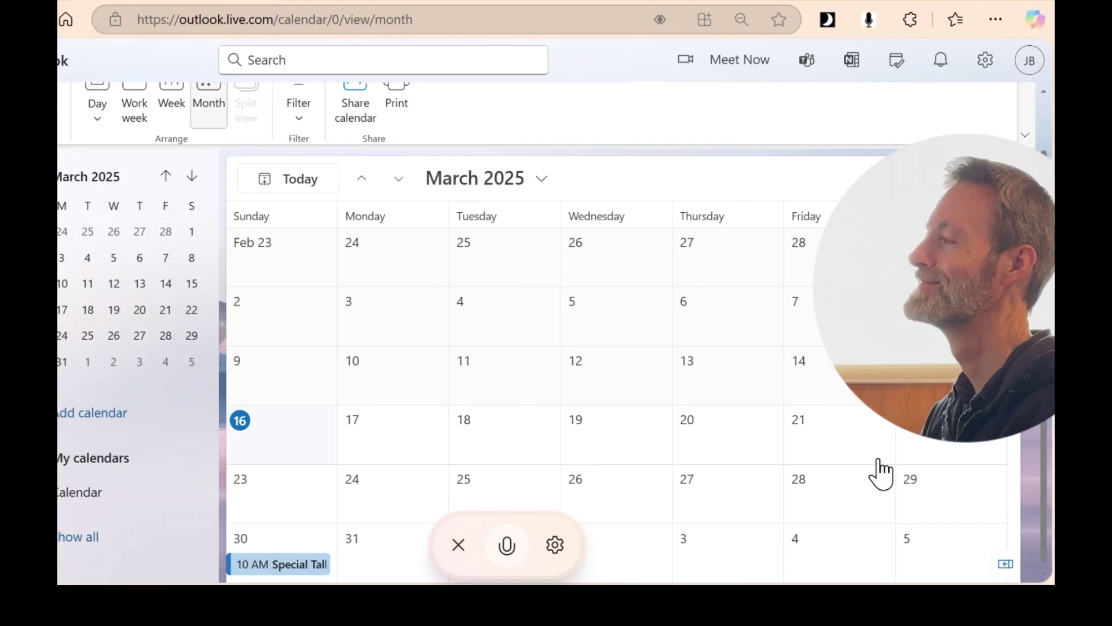
Open the To Do Tasks list and close the 'Group your tasks by Category' tip.
left_click(58, 260)
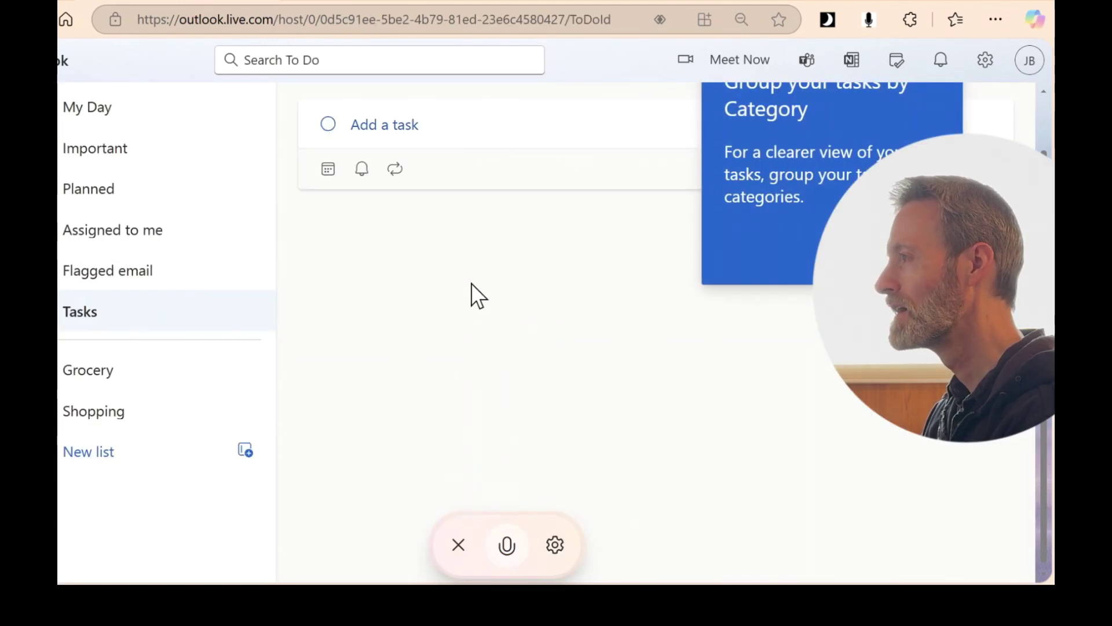
key("Escape")
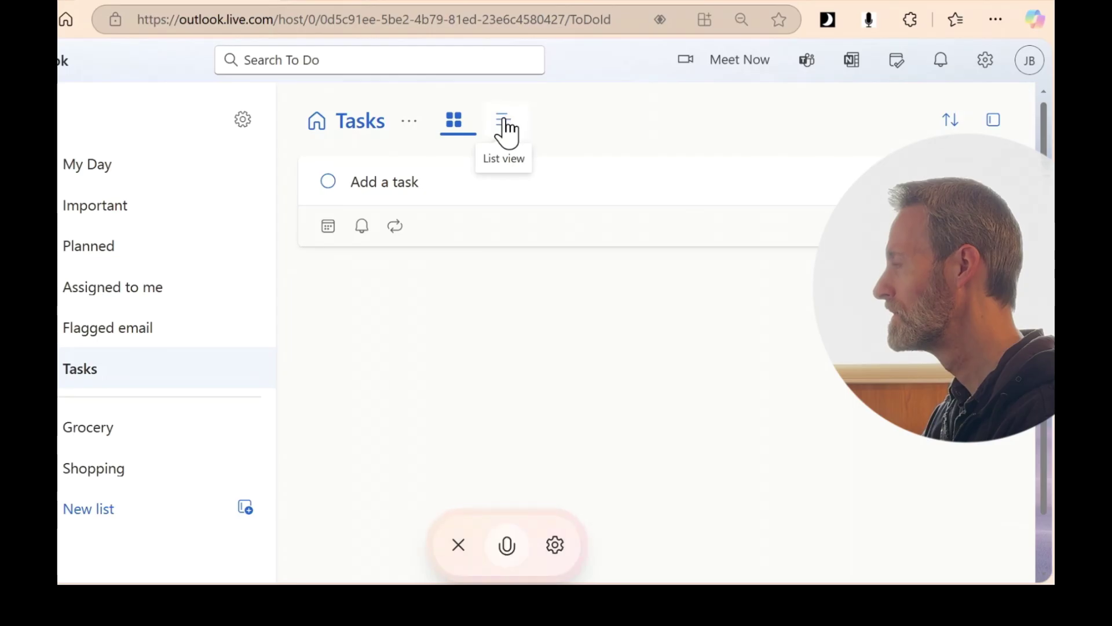
left_click(456, 124)
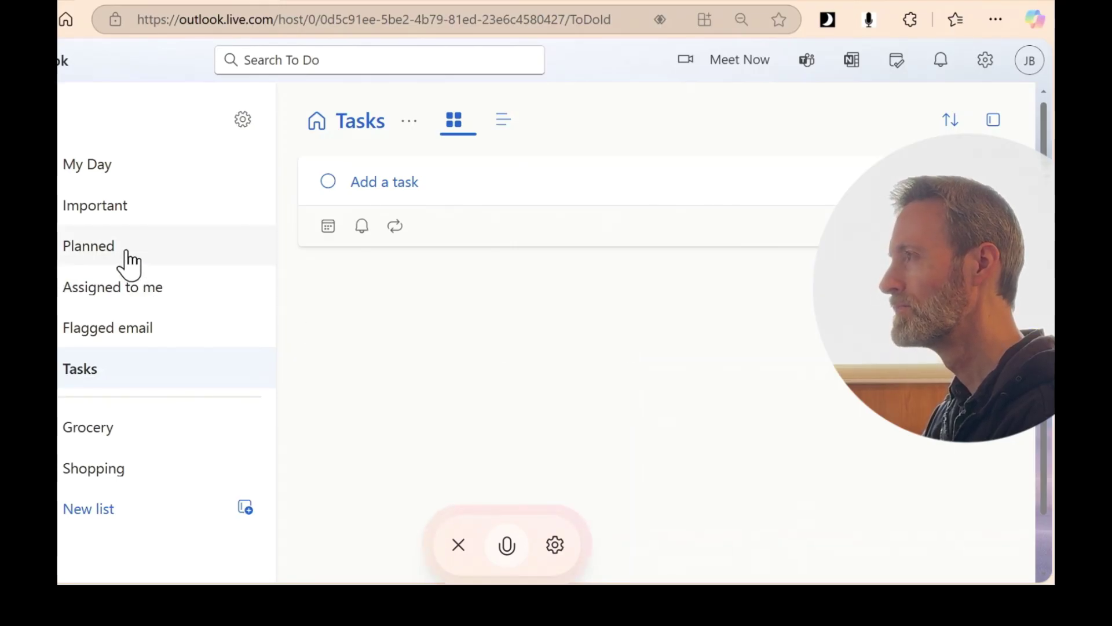
Look through My Day, Important, Planned, Assigned to me, Flagged email, Tasks, Grocery and Shopping.
left_click(88, 164)
left_click(110, 213)
left_click(118, 256)
left_click(114, 297)
left_click(121, 334)
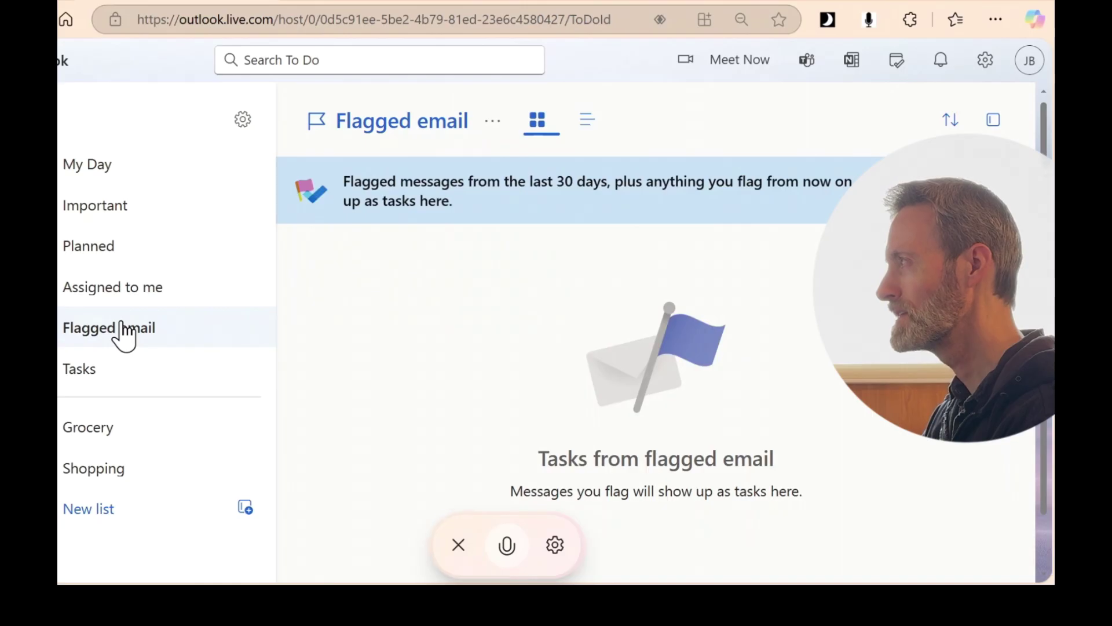
left_click(94, 372)
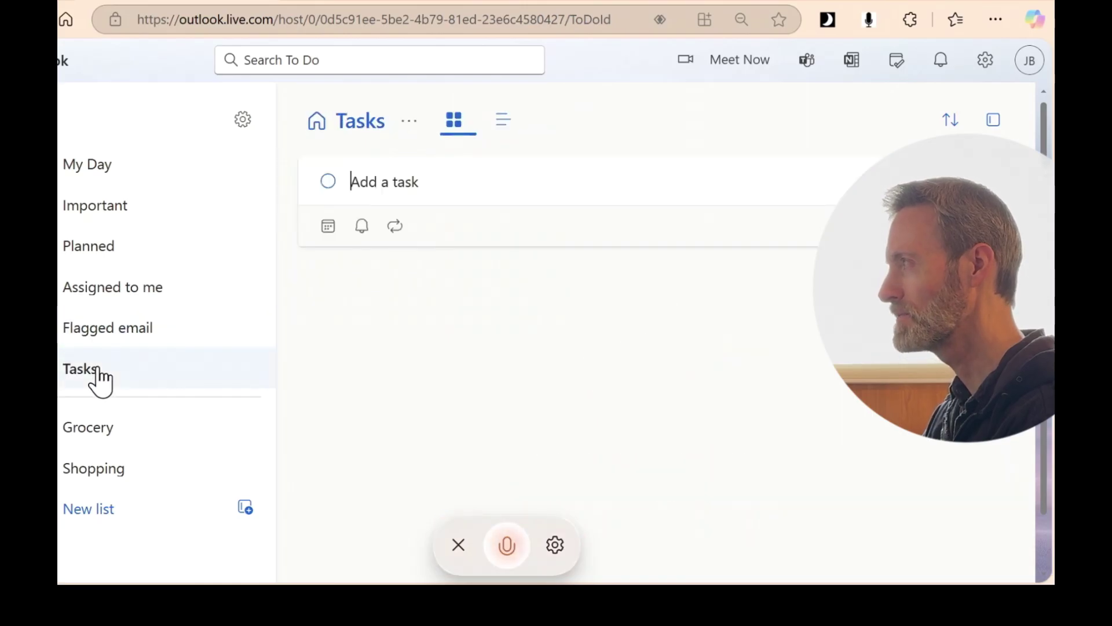
left_click(113, 342)
left_click(103, 427)
left_click(100, 471)
Revisit Important and Planned, reverse Important's sort order, and end on the empty My Day list.
left_click(97, 158)
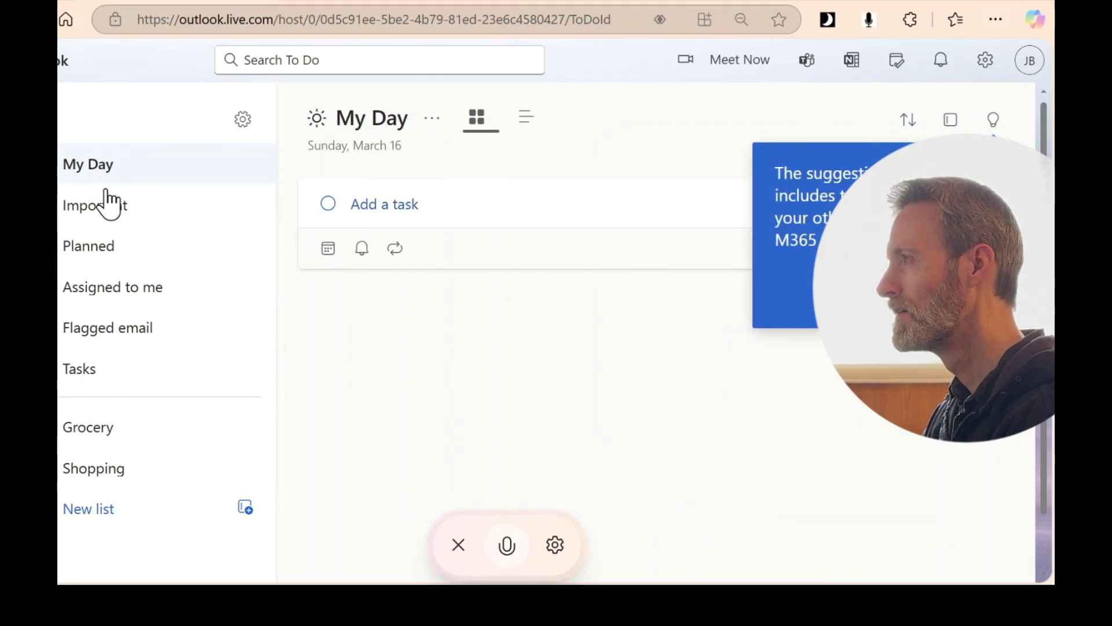
left_click(105, 206)
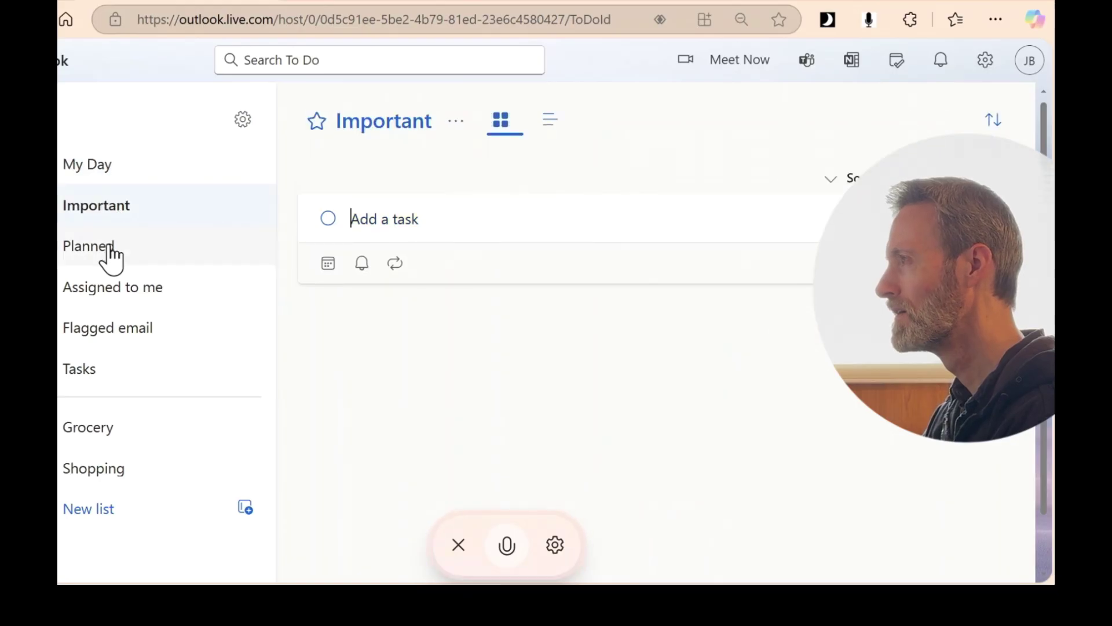
left_click(75, 247)
left_click(100, 169)
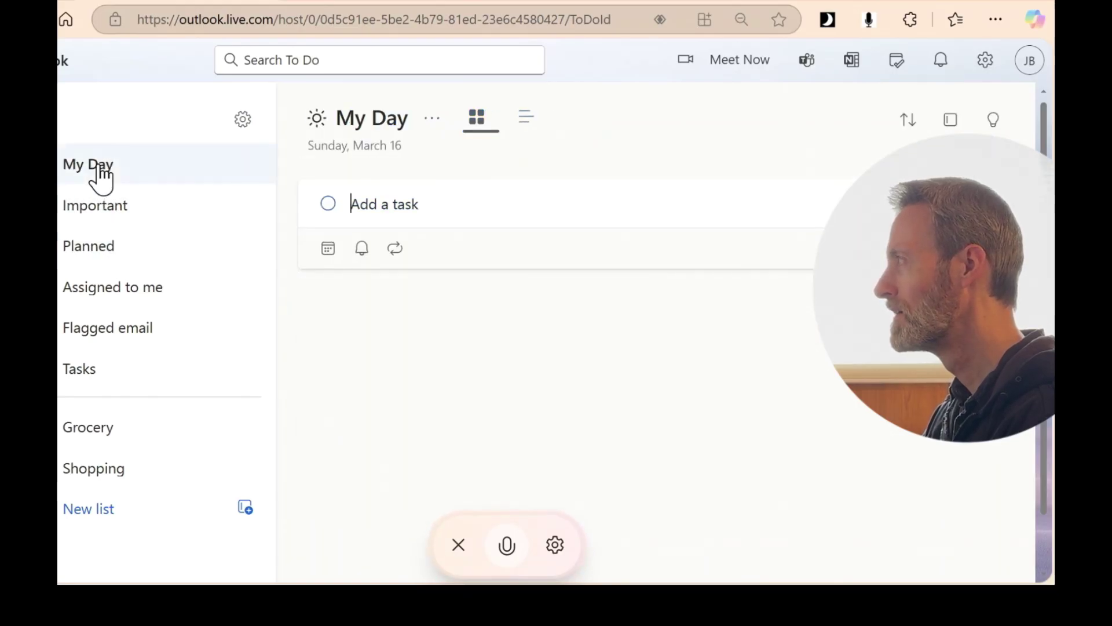
left_click(103, 207)
left_click(831, 180)
left_click(118, 169)
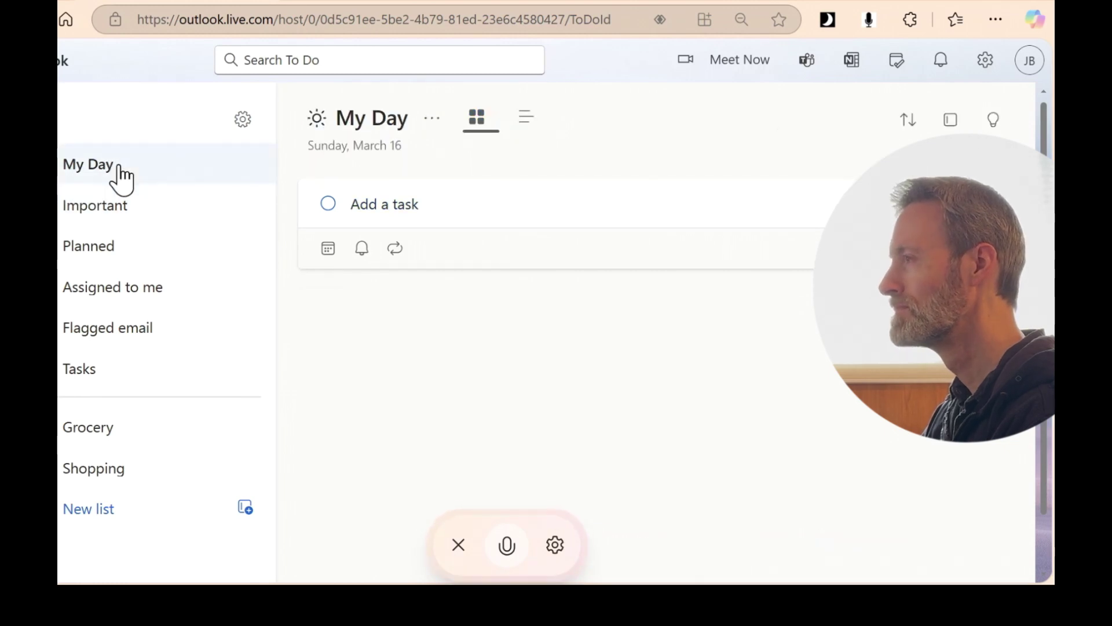
left_click(110, 211)
left_click(110, 250)
left_click(87, 166)
Draft a 'print labels' task in the Tasks list.
type("Print labels")
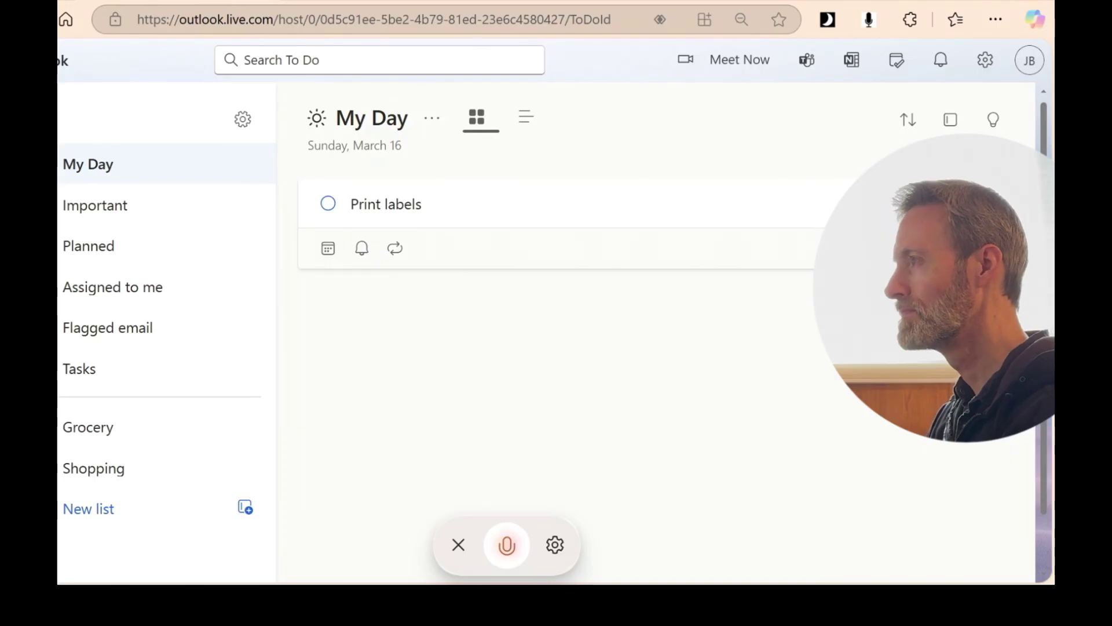
left_click(93, 374)
type("pr")
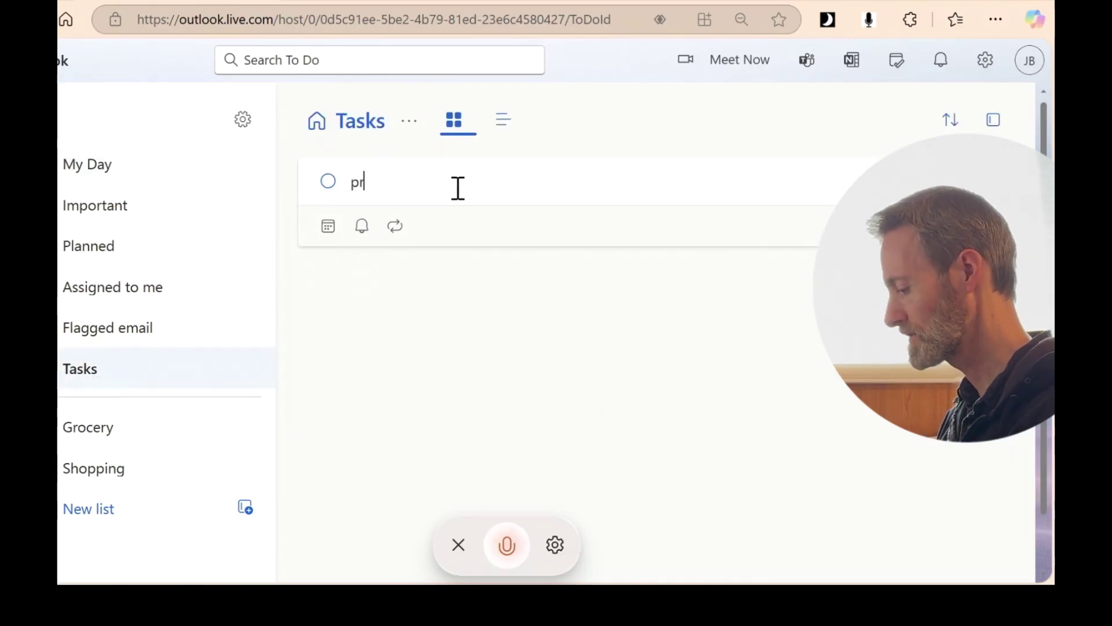
type("int labels")
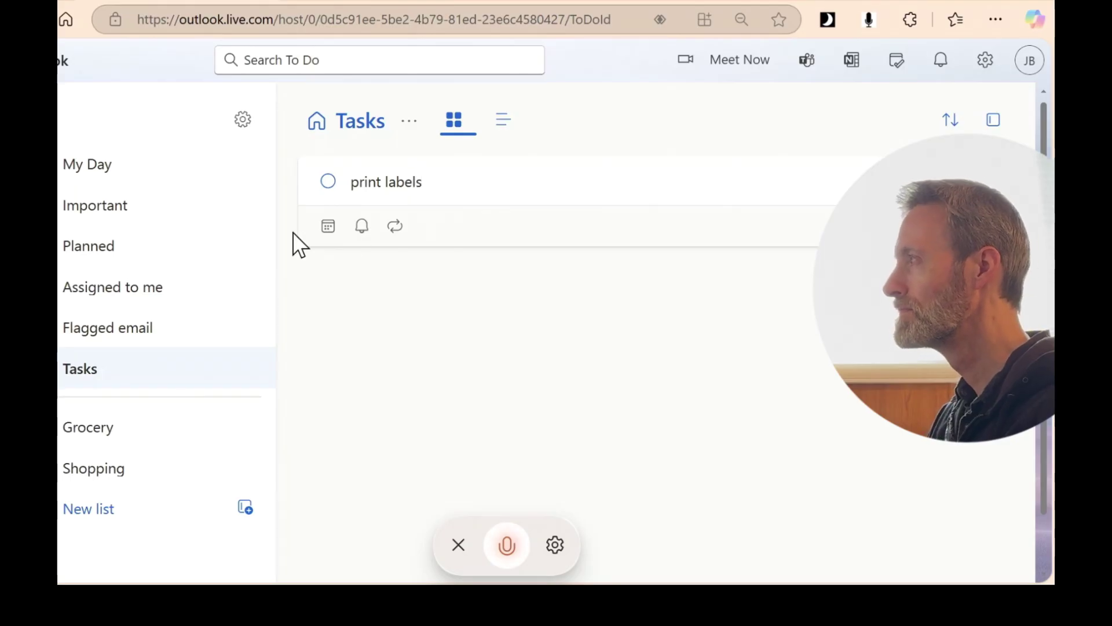
Set the task's due date to today, March 16, with a 6:00 PM reminder.
left_click(328, 226)
left_click(339, 428)
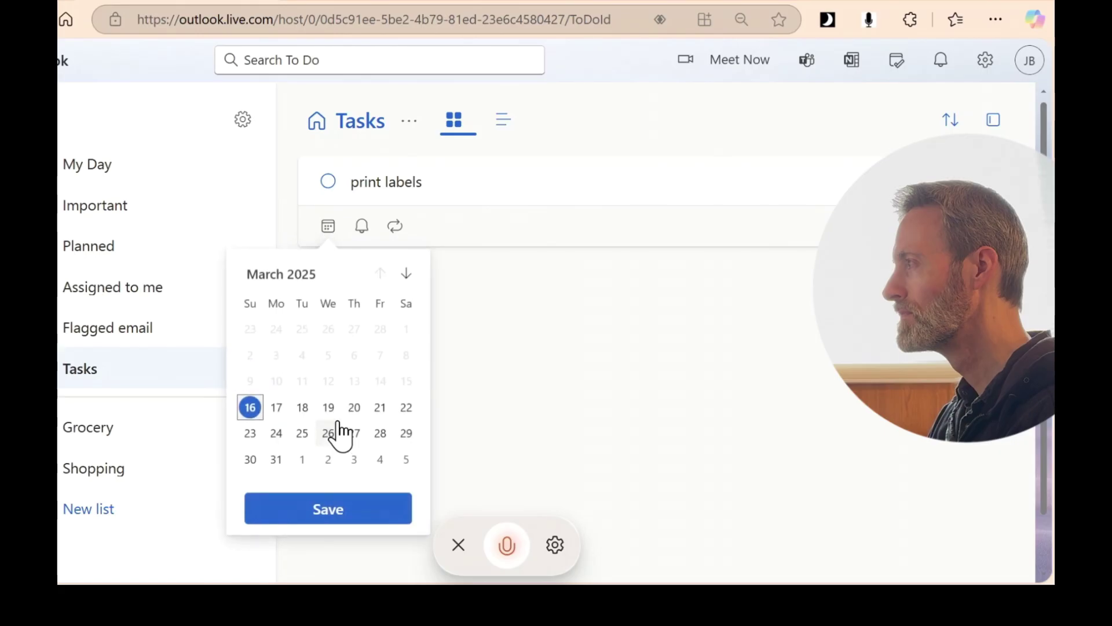
left_click(329, 521)
left_click(362, 227)
left_click(409, 228)
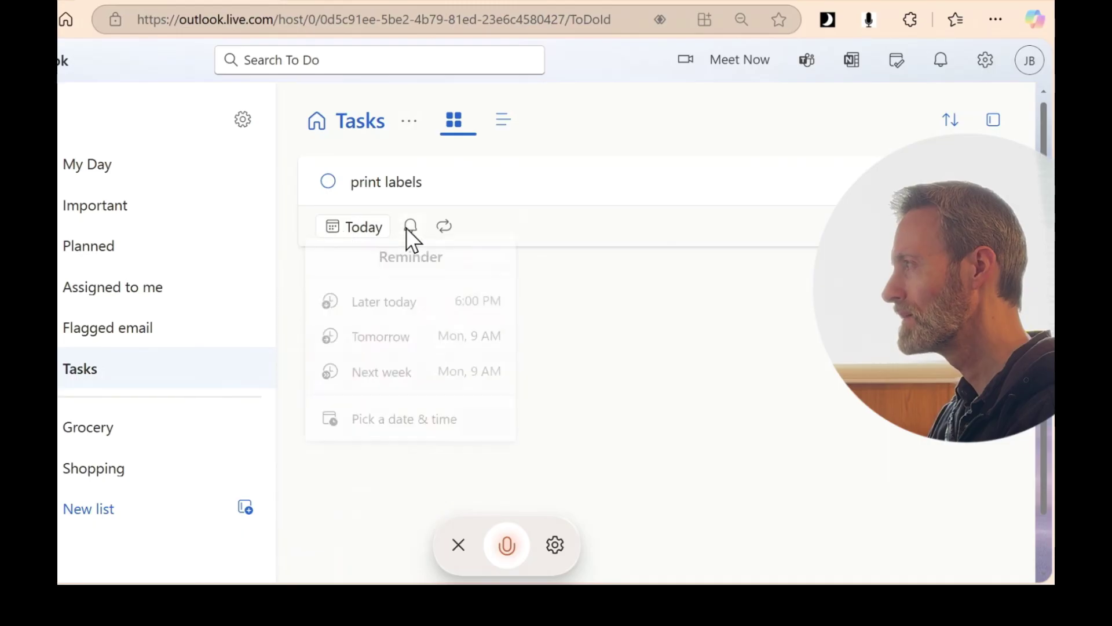
left_click(413, 307)
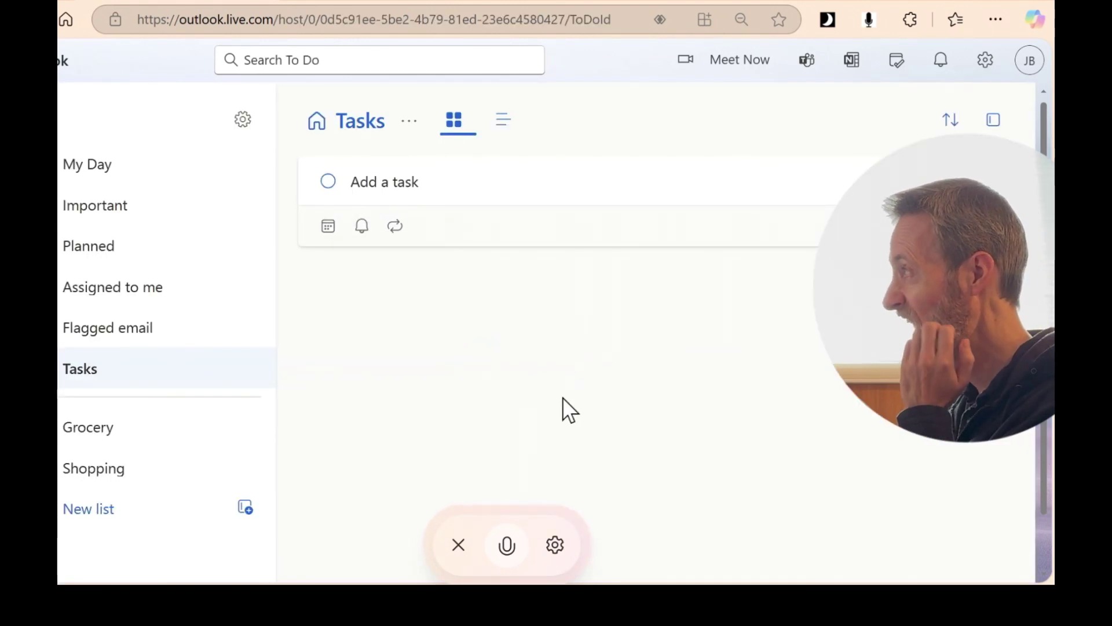
Check the March calendar, return to Tasks, and toggle between list and grid layout.
left_click(58, 144)
left_click(59, 191)
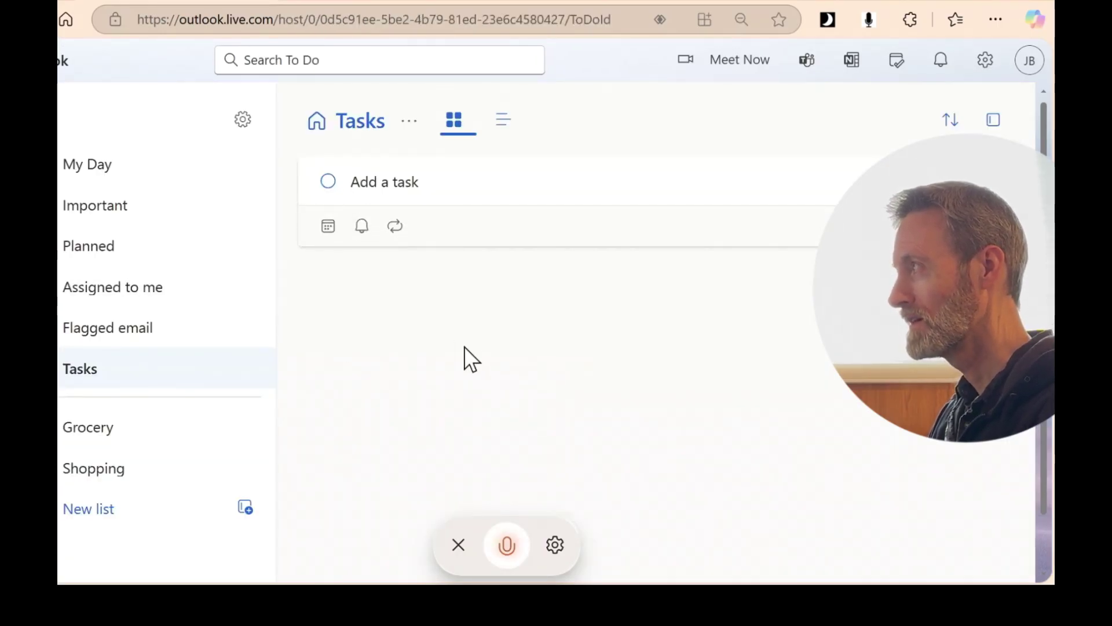
left_click(410, 121)
left_click(413, 124)
left_click(495, 125)
left_click(453, 120)
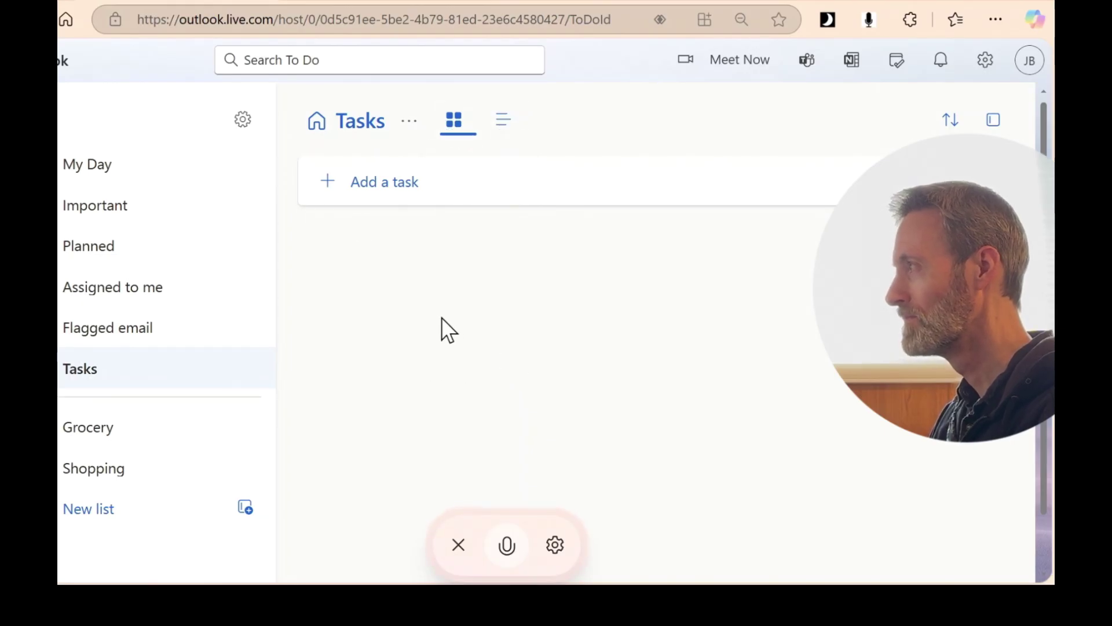
Look for the task in Flagged email, Assigned to me, Planned, Important, My Day, Grocery and Shopping.
left_click(97, 339)
left_click(96, 306)
left_click(86, 245)
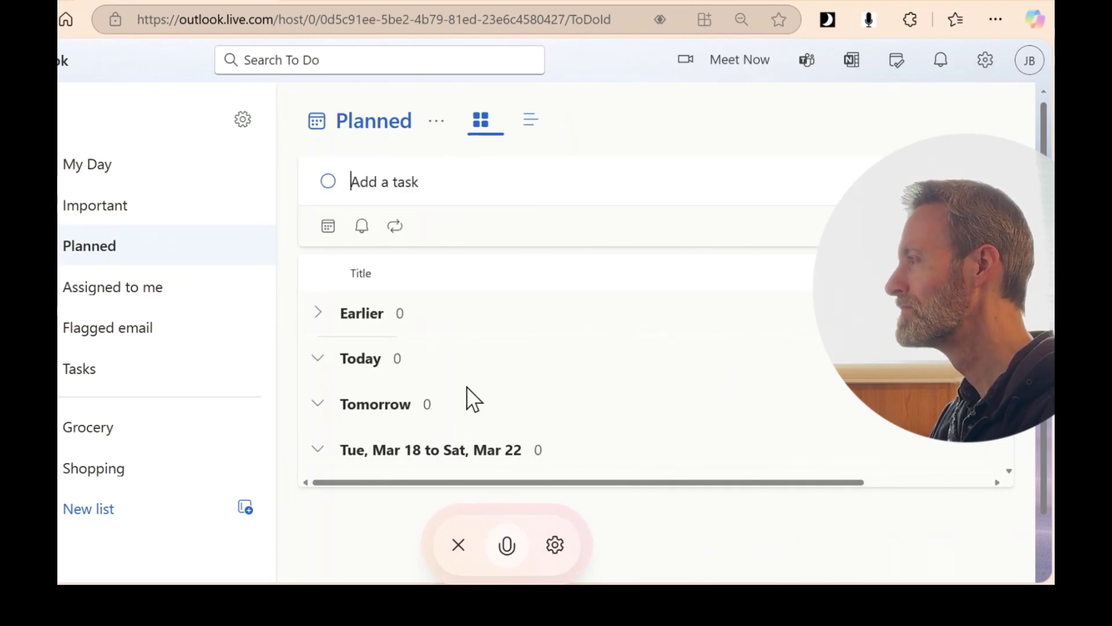
left_click(78, 202)
left_click(79, 168)
left_click(89, 434)
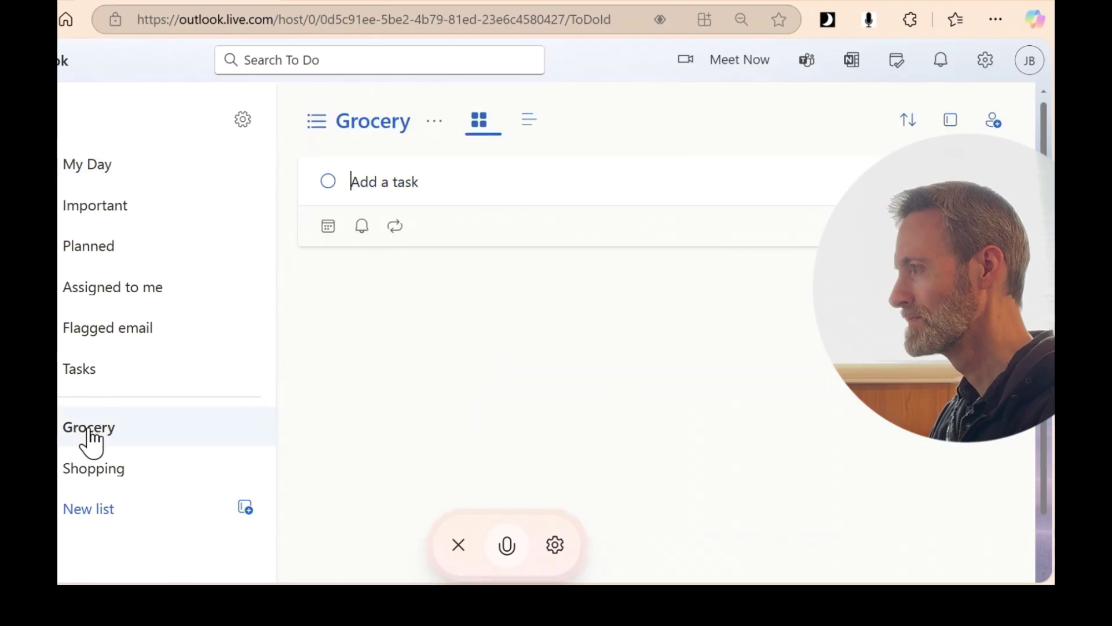
left_click(83, 470)
left_click(86, 432)
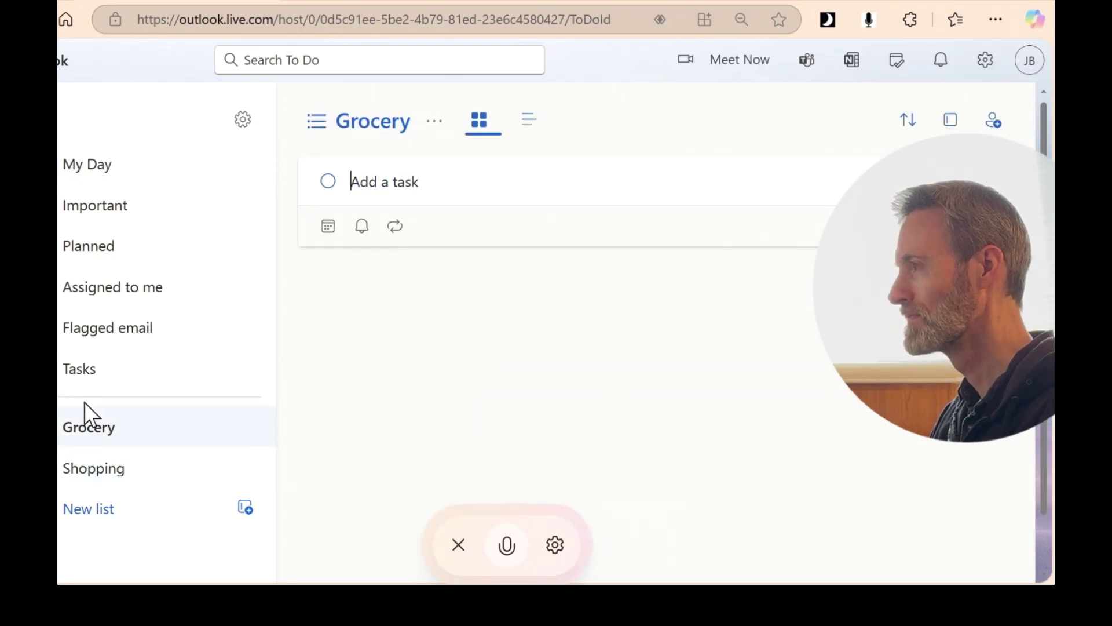
Recheck Tasks, Flagged email, Assigned to me, Planned and Important, ending on the empty My Day list.
left_click(85, 371)
left_click(86, 331)
left_click(91, 287)
left_click(87, 238)
scroll(446, 335, "down", 1)
scroll(444, 334, "up", 1)
left_click(87, 209)
left_click(75, 162)
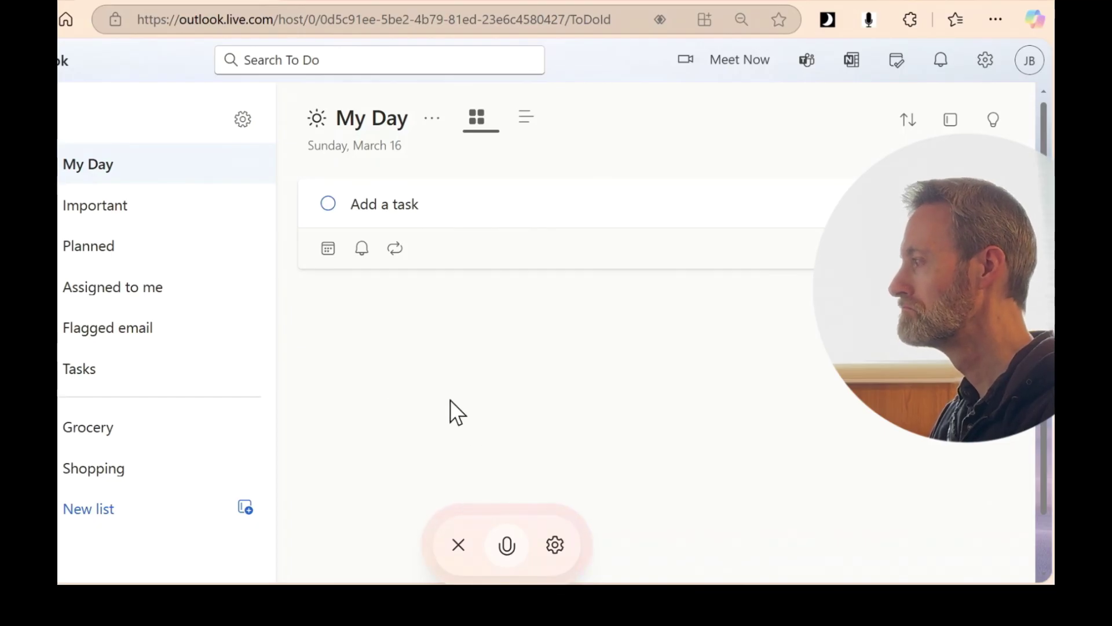